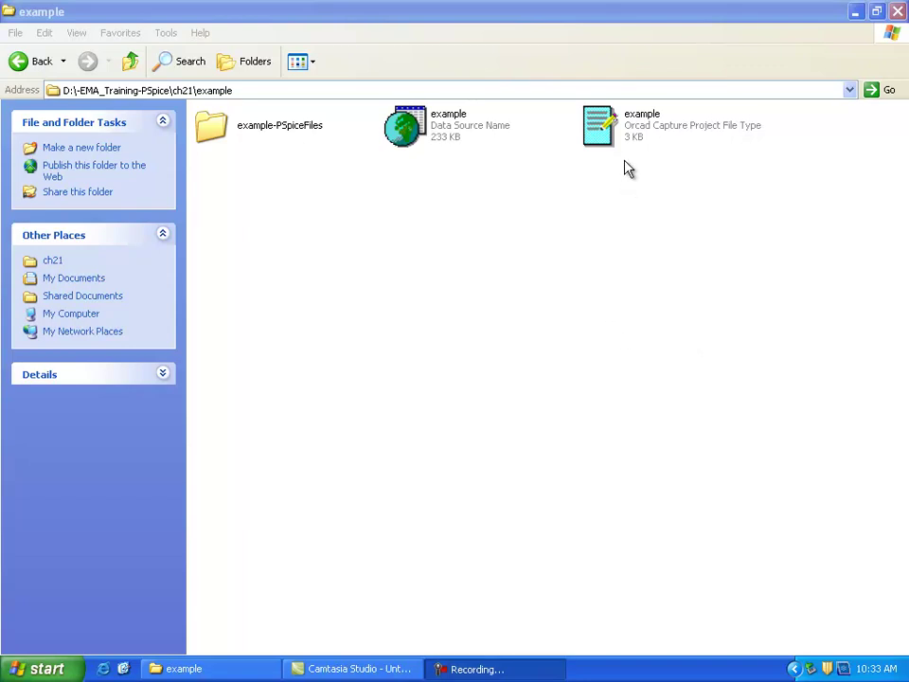
Step: Open the example .opj project in OrCAD Capture with PSpice A/D as the simulation suite
{"action": "double_click", "coordinate": [615, 136]}
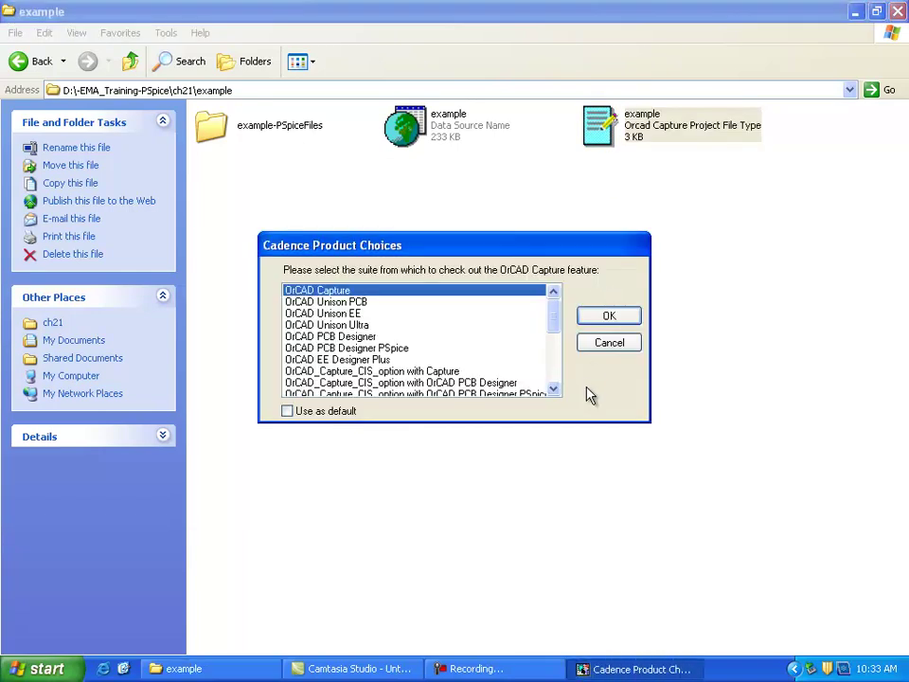
{"action": "left_click", "coordinate": [608, 319]}
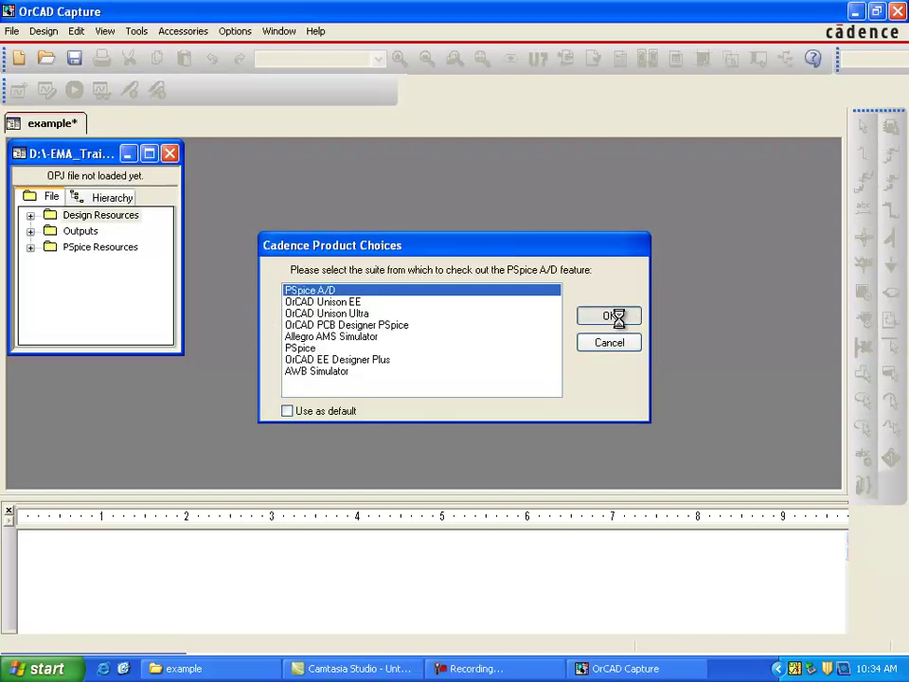
{"action": "left_click", "coordinate": [623, 315]}
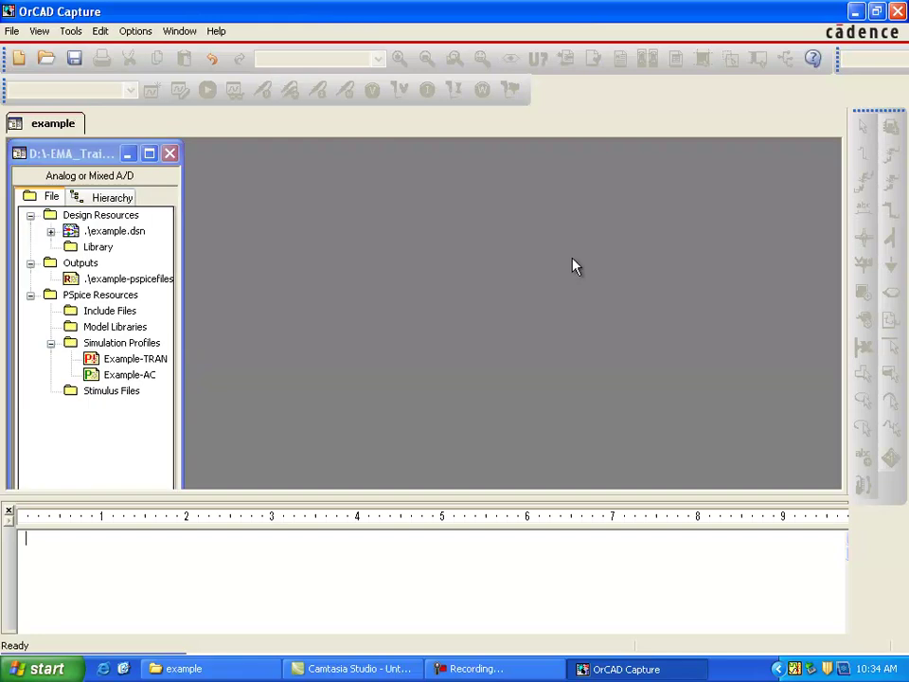
Step: Expand example.dsn and Example, open the PAGE1 differential amplifier schematic maximized
{"action": "double_click", "coordinate": [106, 233]}
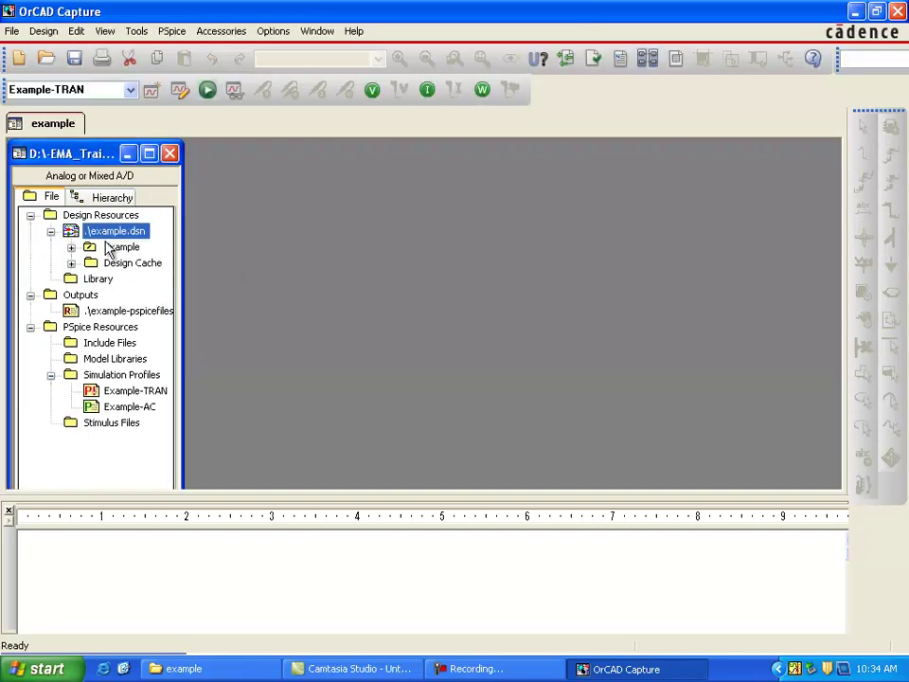
{"action": "double_click", "coordinate": [113, 247]}
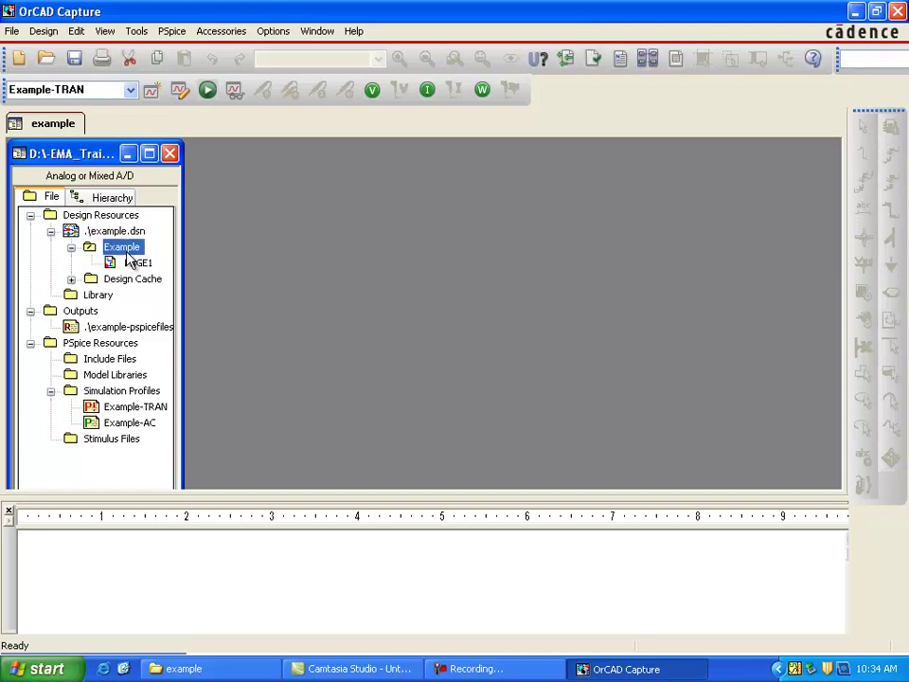
{"action": "double_click", "coordinate": [137, 264]}
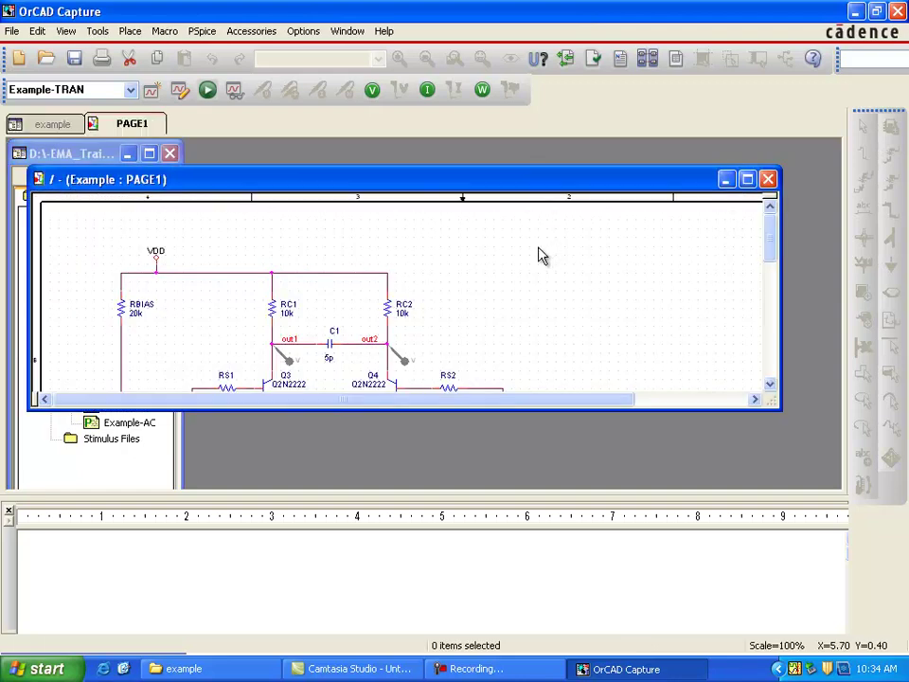
{"action": "left_click", "coordinate": [747, 179]}
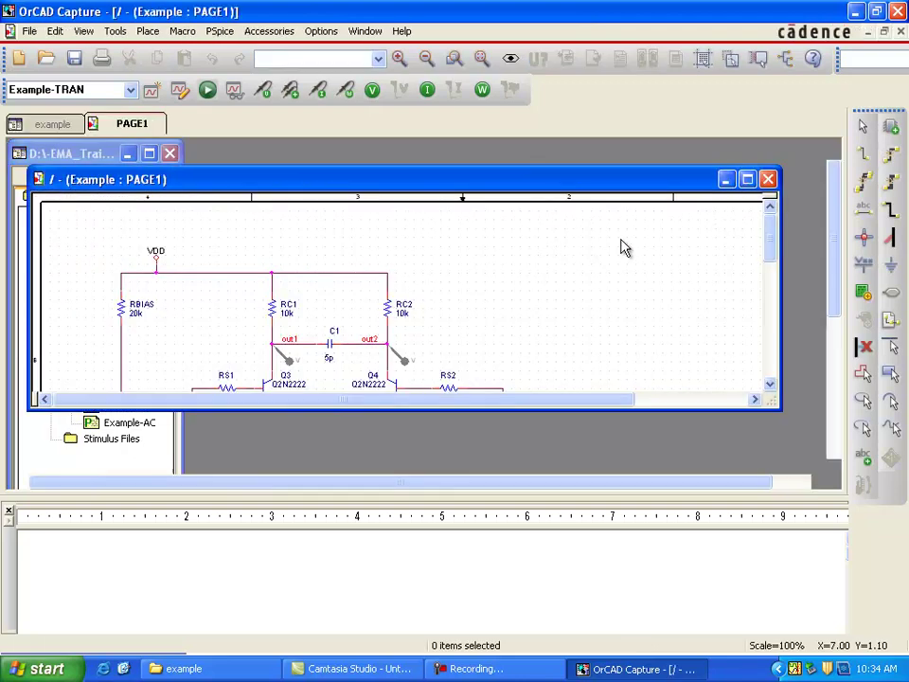
{"action": "scroll", "coordinate": [606, 284], "scroll_direction": "down", "scroll_amount": 2}
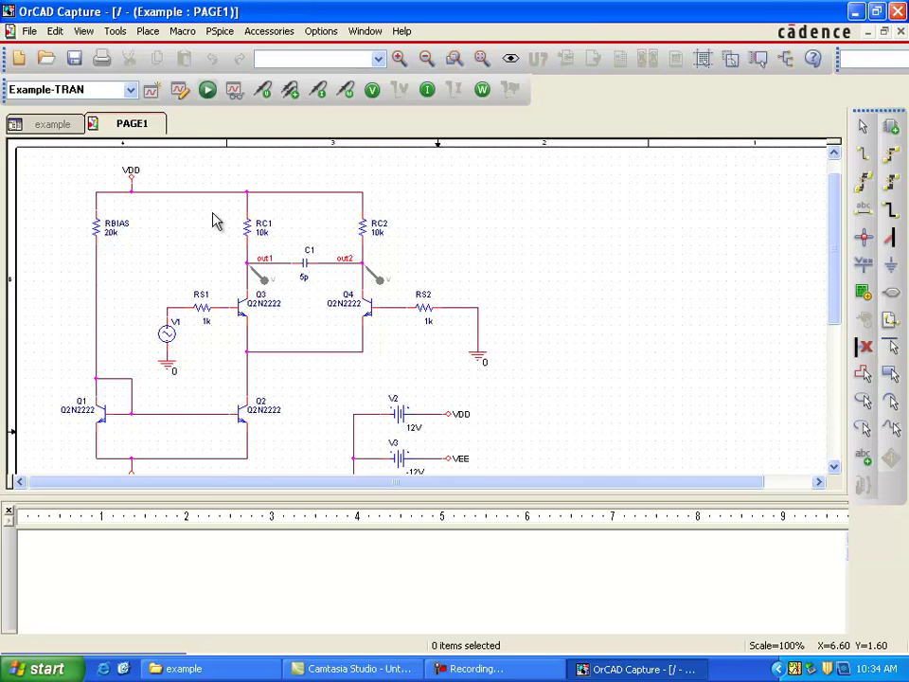
Step: Create a simulation profile named Noise that inherits from none
{"action": "left_click", "coordinate": [222, 31]}
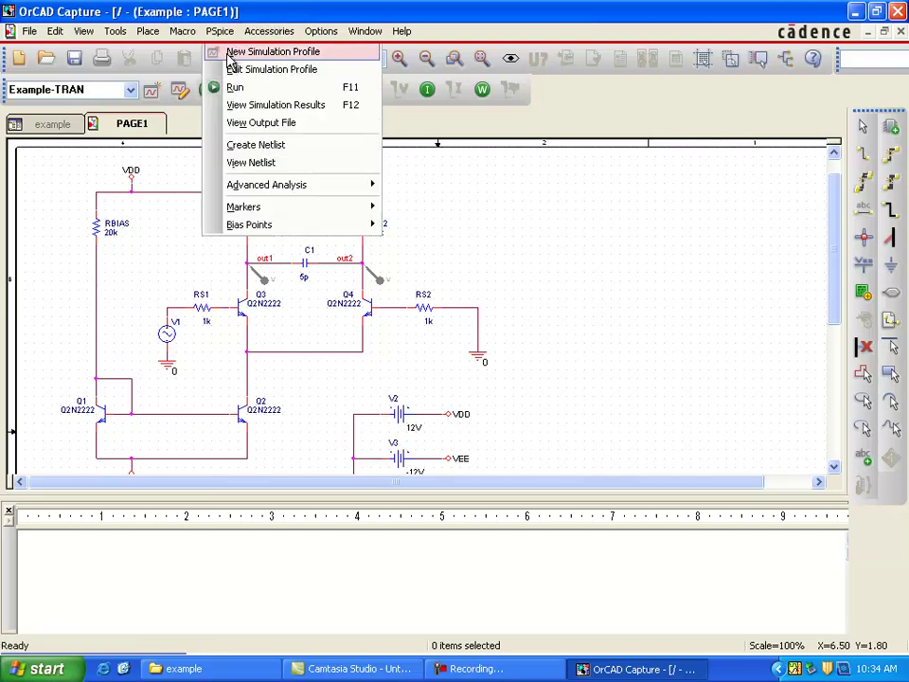
{"action": "left_click", "coordinate": [237, 51]}
{"action": "type", "text": "Noise"}
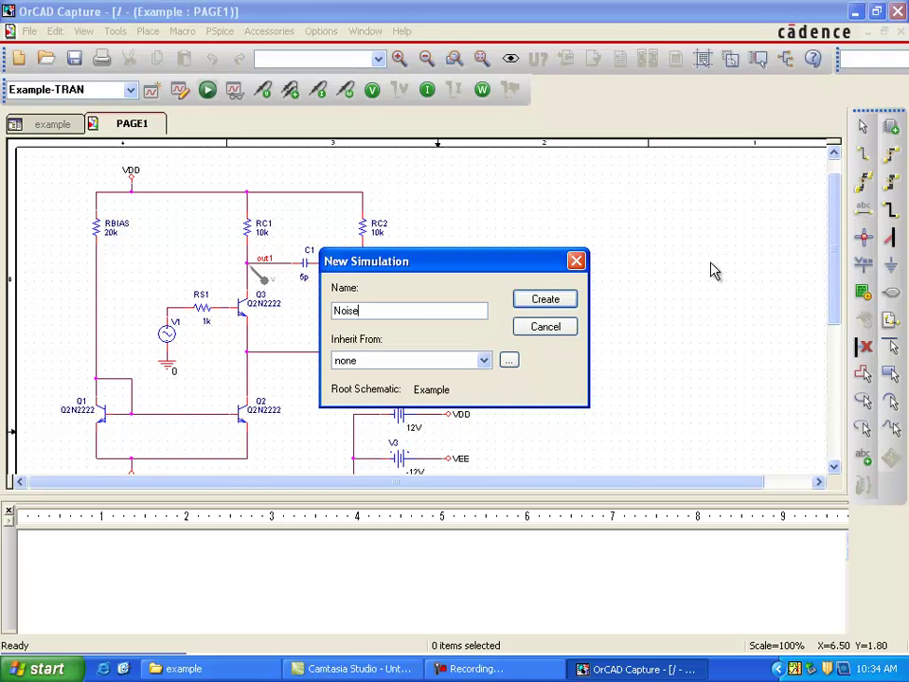
{"action": "left_click", "coordinate": [564, 303]}
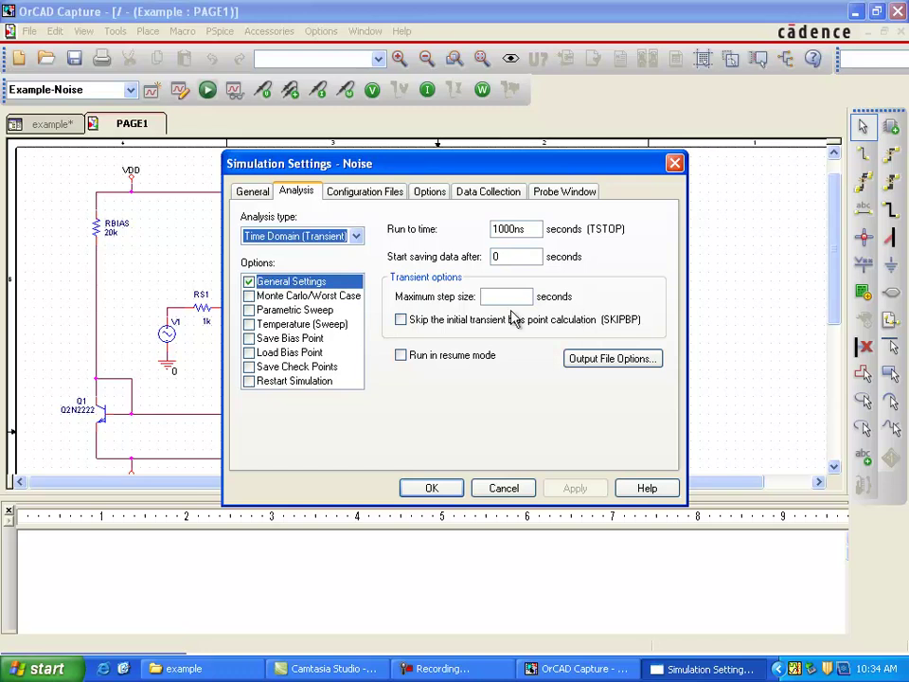
Step: Set an AC Sweep/Noise analysis, logarithmic per decade, 100k to 10g at 10 points per decade
{"action": "left_click", "coordinate": [356, 236]}
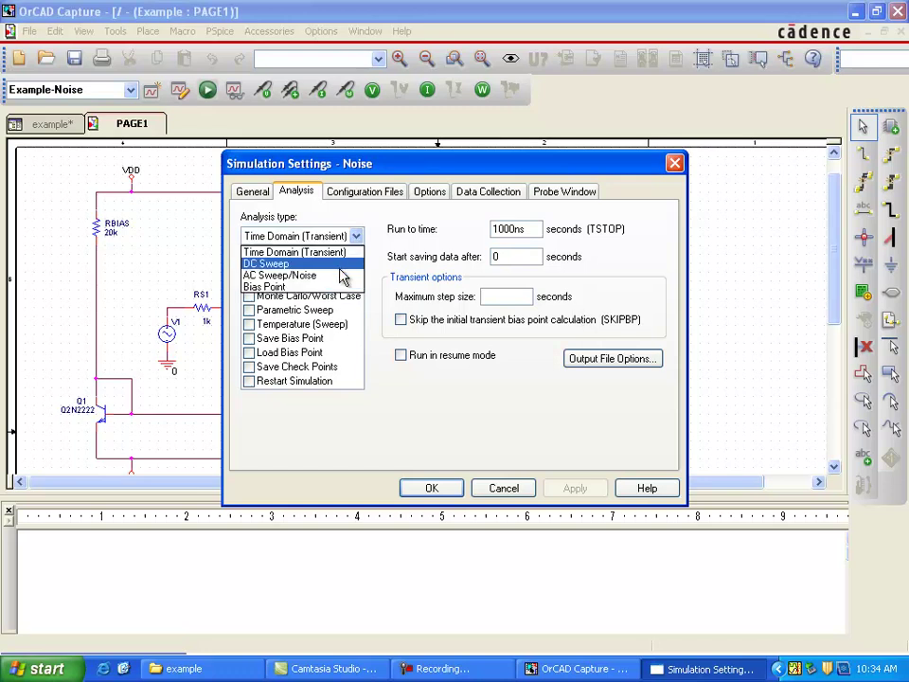
{"action": "left_click", "coordinate": [340, 276]}
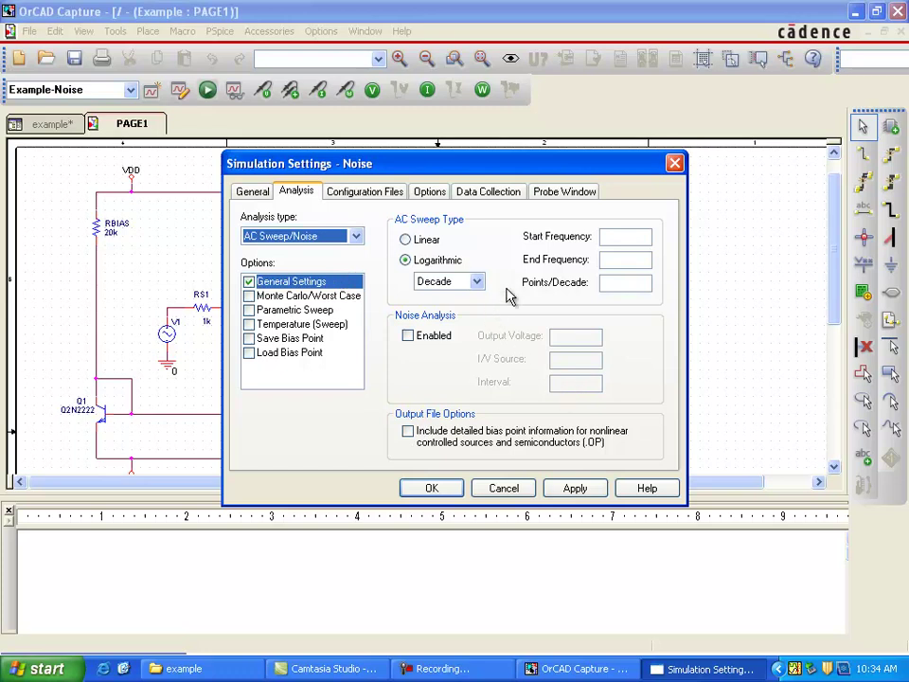
{"action": "left_click", "coordinate": [616, 235]}
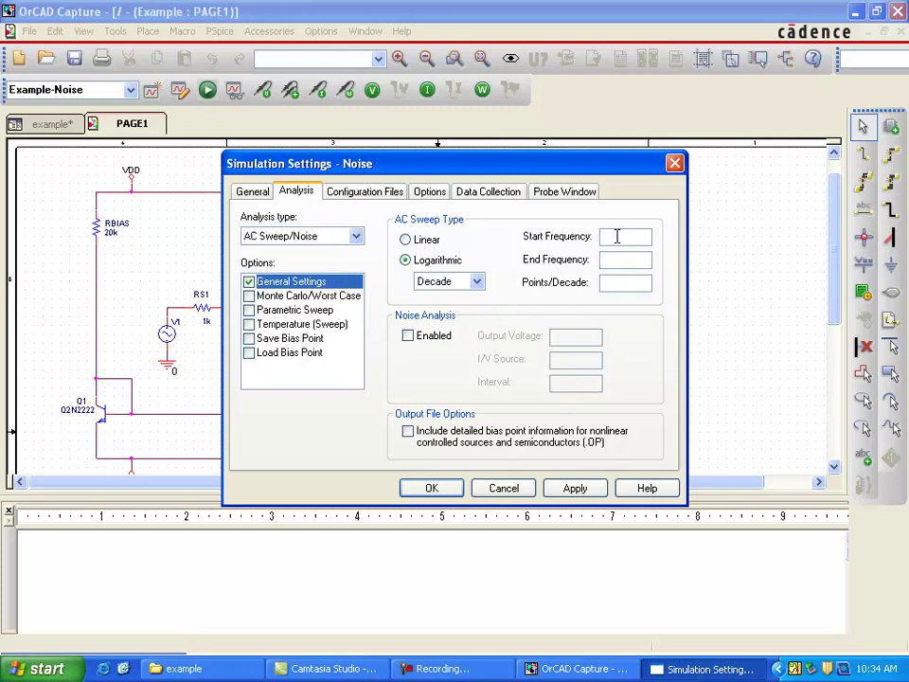
{"action": "type", "text": "100"}
{"action": "type", "text": "k"}
{"action": "left_click", "coordinate": [642, 254]}
{"action": "type", "text": "10"}
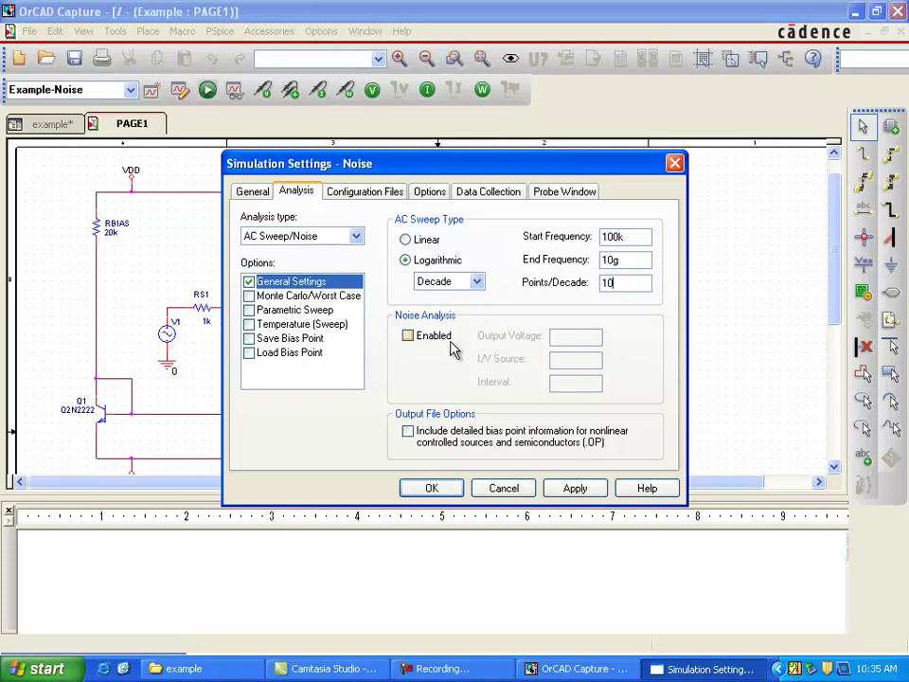
Step: Enable noise analysis on V(OUT2) with source V1 and interval 30, and save the settings
{"action": "left_click", "coordinate": [410, 337]}
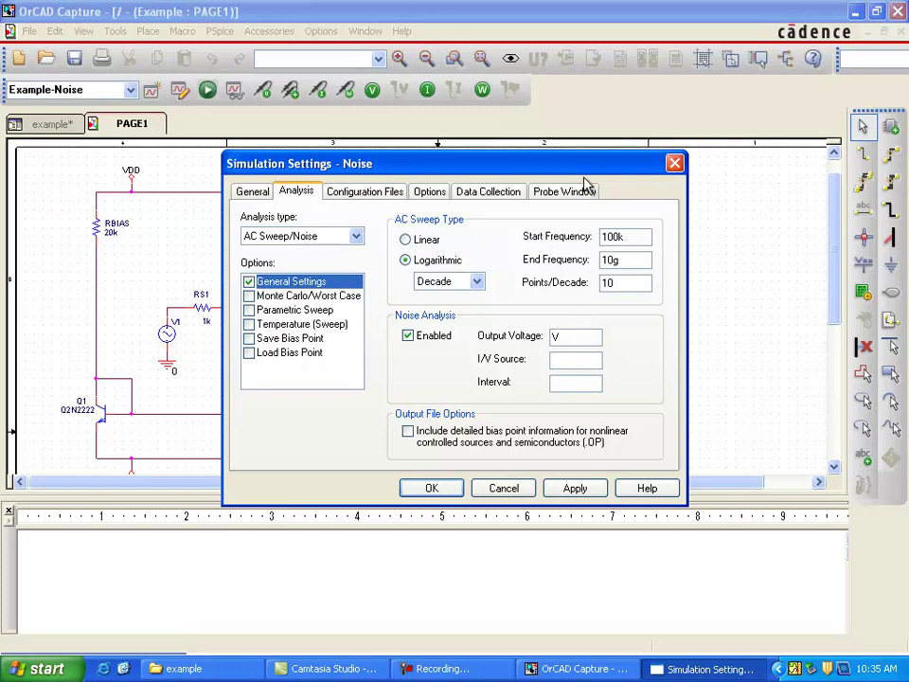
{"action": "mouse_move", "coordinate": [584, 176]}
{"action": "left_mouse_down"}
{"action": "mouse_move", "coordinate": [555, 353]}
{"action": "mouse_move", "coordinate": [588, 461]}
{"action": "mouse_move", "coordinate": [734, 188]}
{"action": "mouse_move", "coordinate": [721, 155]}
{"action": "left_mouse_up"}
{"action": "type", "text": "(OUT2"}
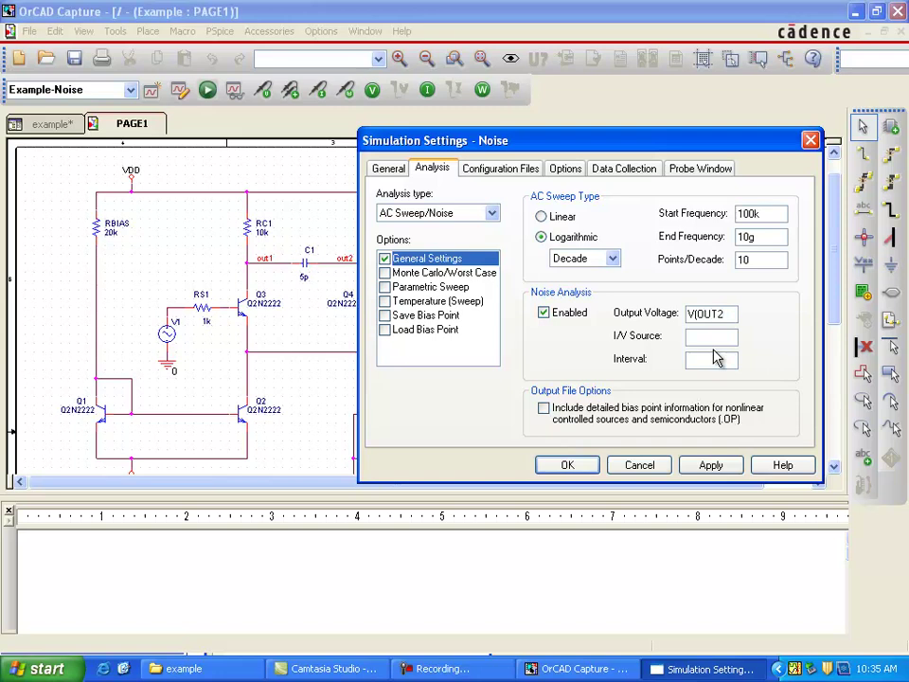
{"action": "type", "text": ")"}
{"action": "left_click", "coordinate": [710, 337]}
{"action": "type", "text": "V1"}
{"action": "left_click", "coordinate": [709, 357]}
{"action": "type", "text": "30"}
{"action": "left_click", "coordinate": [570, 466]}
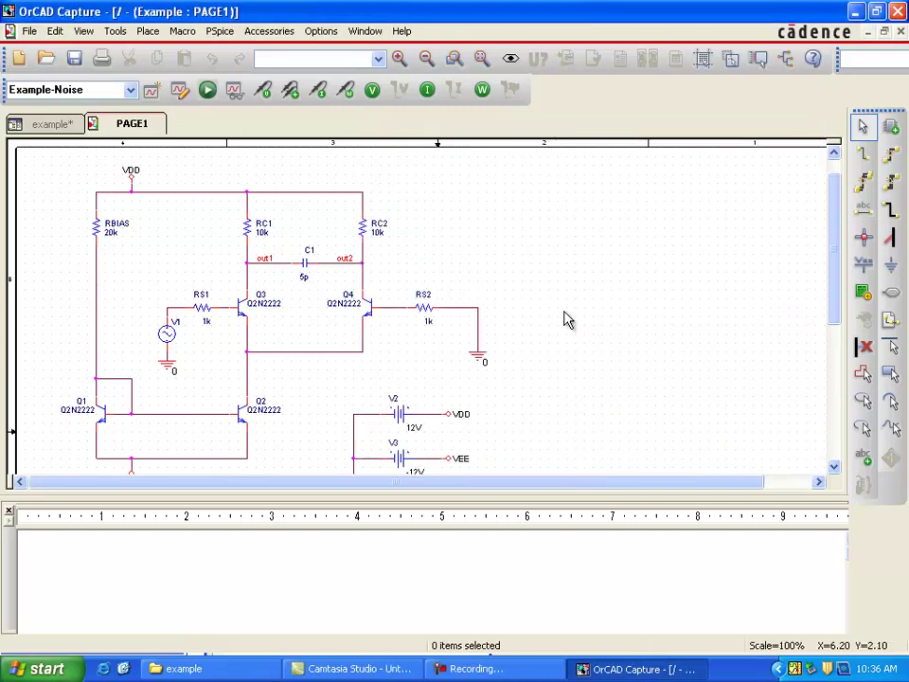
Step: Run the Noise profile, accepting the Undo Warning so the netlist is generated and PSpice A/D opens
{"action": "left_click", "coordinate": [208, 95]}
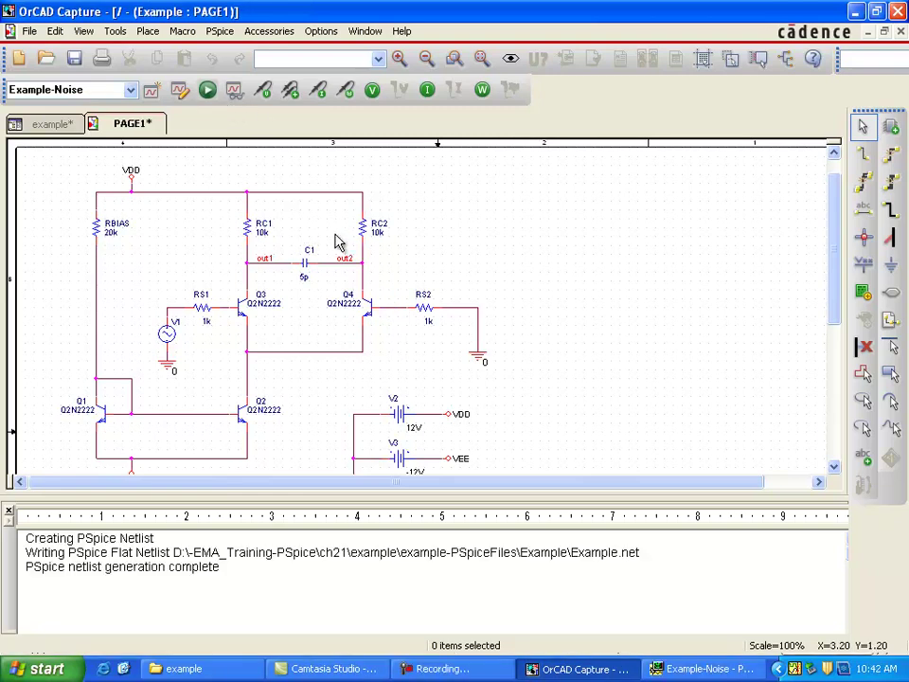
{"action": "left_click", "coordinate": [206, 90]}
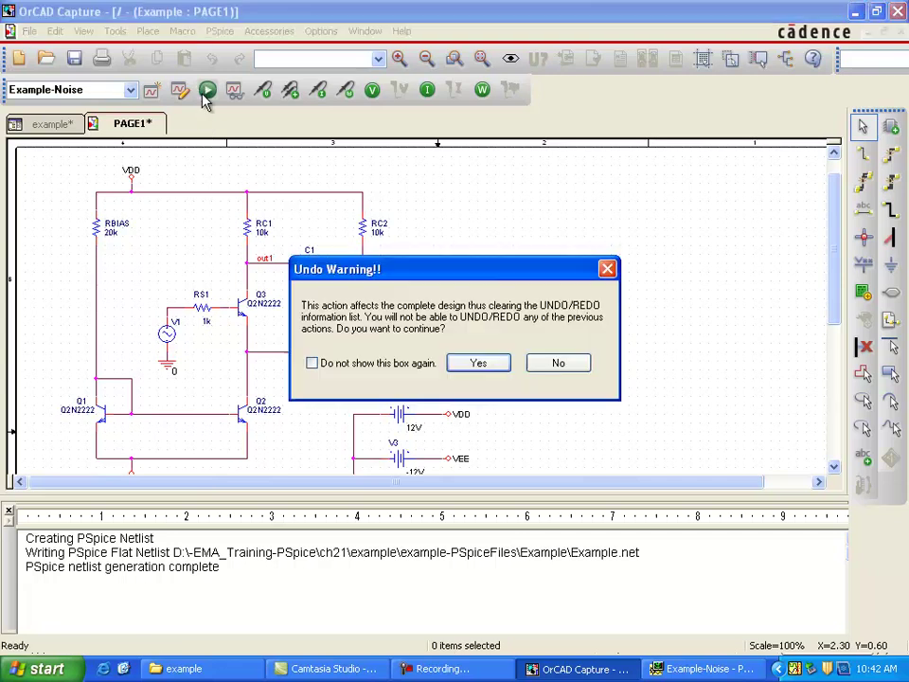
{"action": "left_click", "coordinate": [488, 364]}
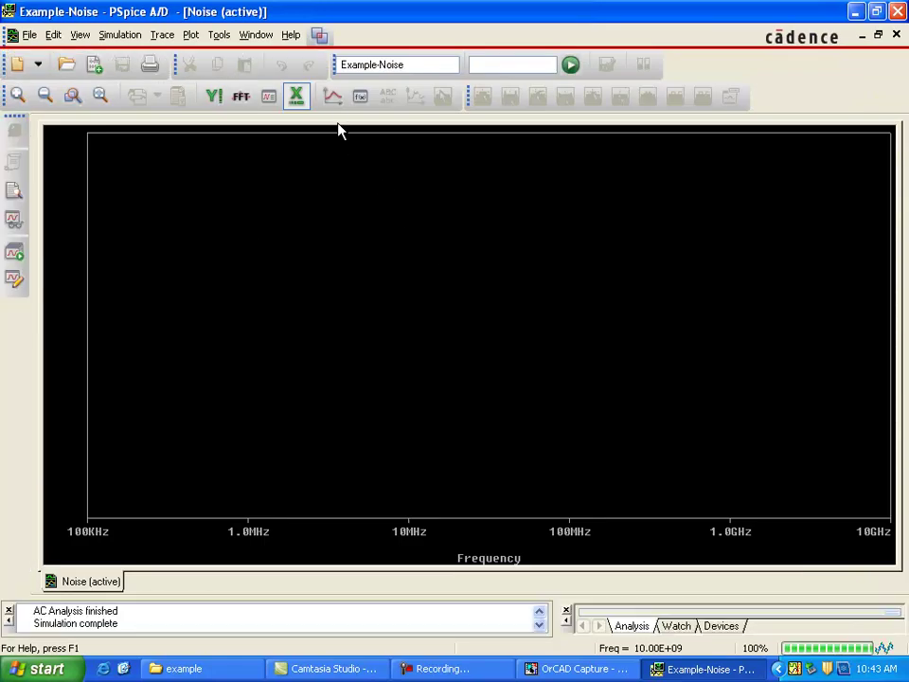
Step: Filter the Add Traces list to noise variables by hiding alias names, power, currents and voltages
{"action": "left_click", "coordinate": [332, 99]}
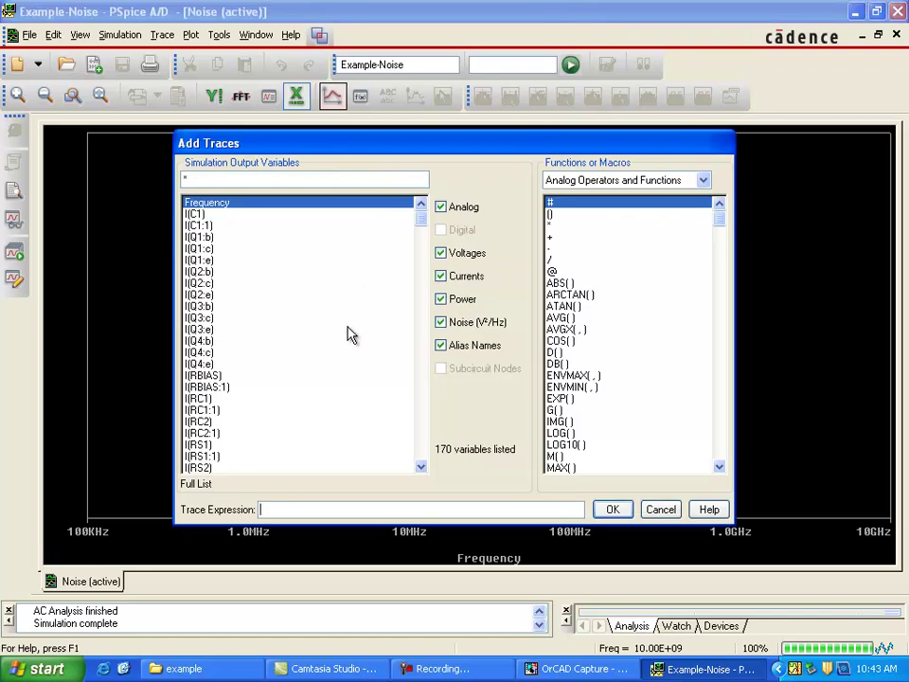
{"action": "left_click", "coordinate": [421, 467]}
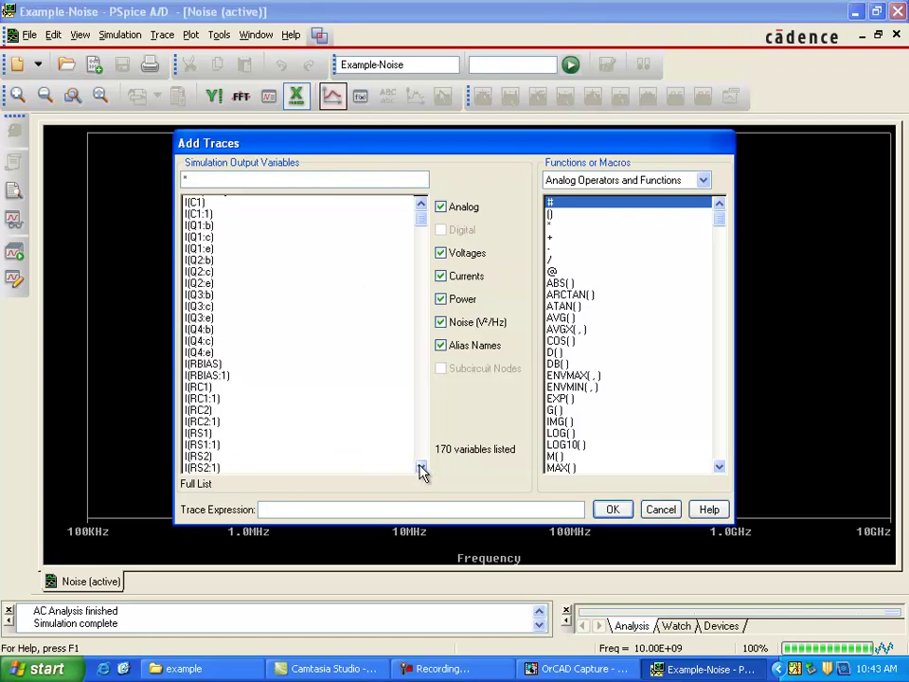
{"action": "left_click", "coordinate": [422, 466]}
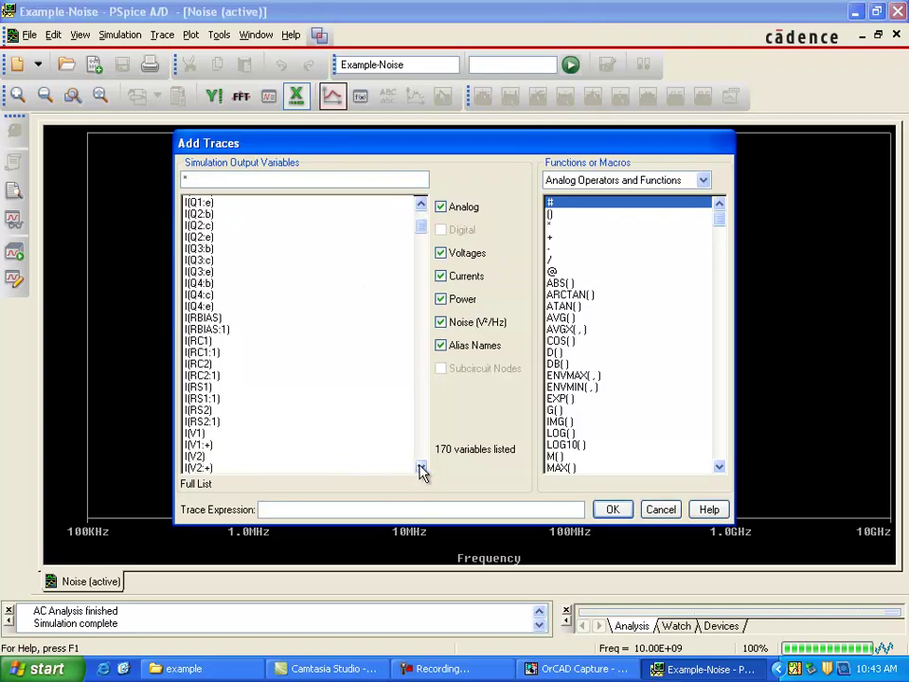
{"action": "left_click", "coordinate": [441, 347]}
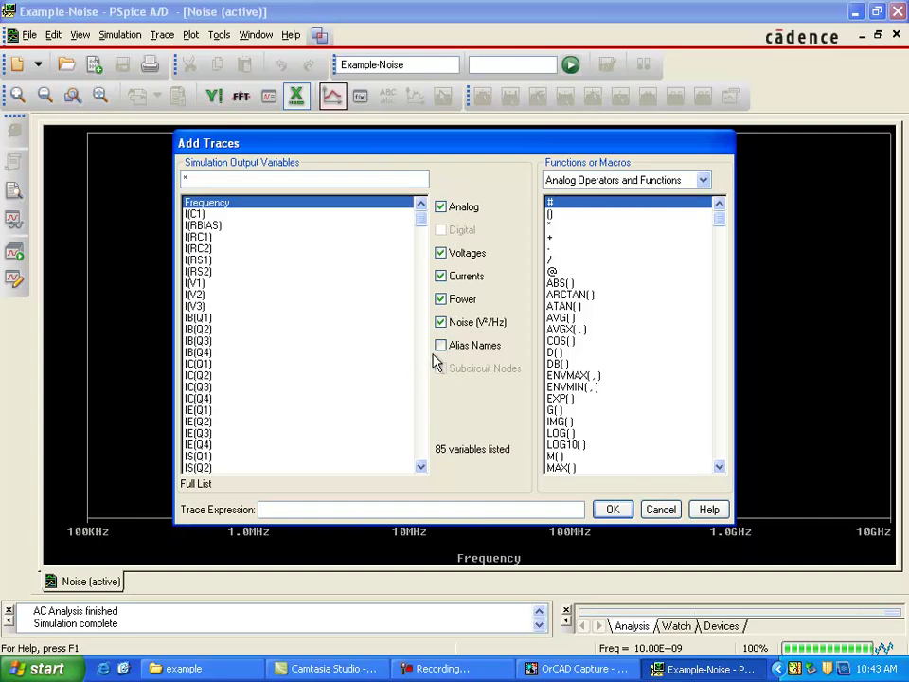
{"action": "left_click", "coordinate": [441, 299]}
{"action": "left_click", "coordinate": [441, 277]}
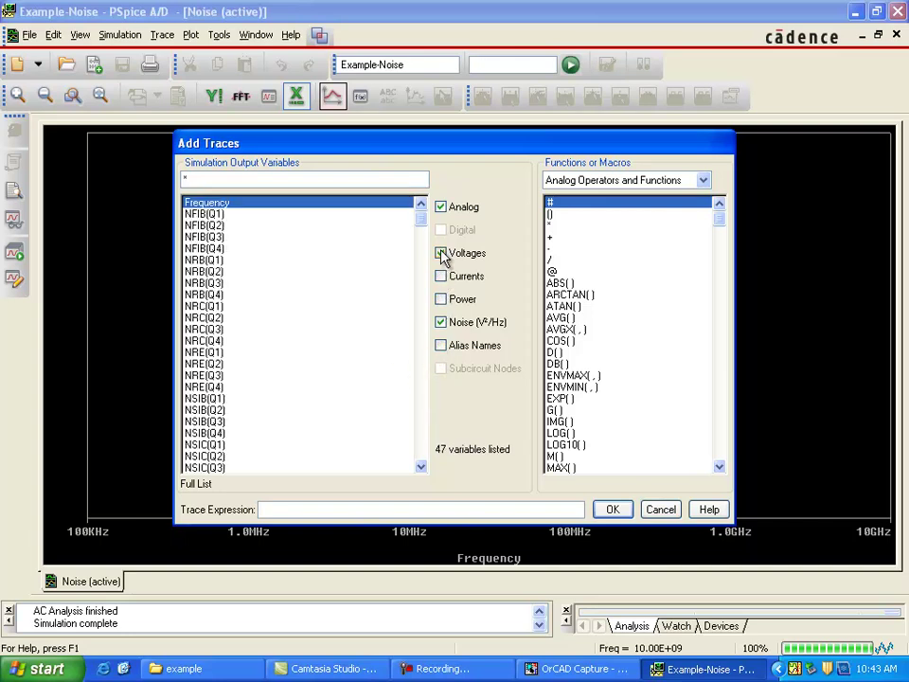
{"action": "left_click", "coordinate": [441, 254]}
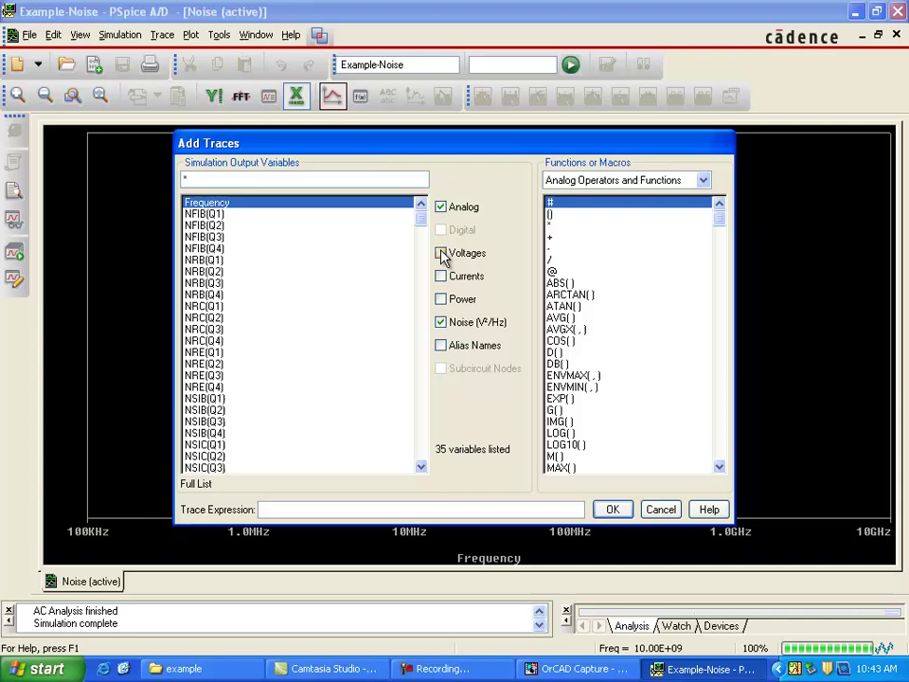
Step: Plot NFIB, NRB, NRC, NRE, NSIB and NSIC of Q1, then open Noise.out.1
{"action": "left_click", "coordinate": [208, 215]}
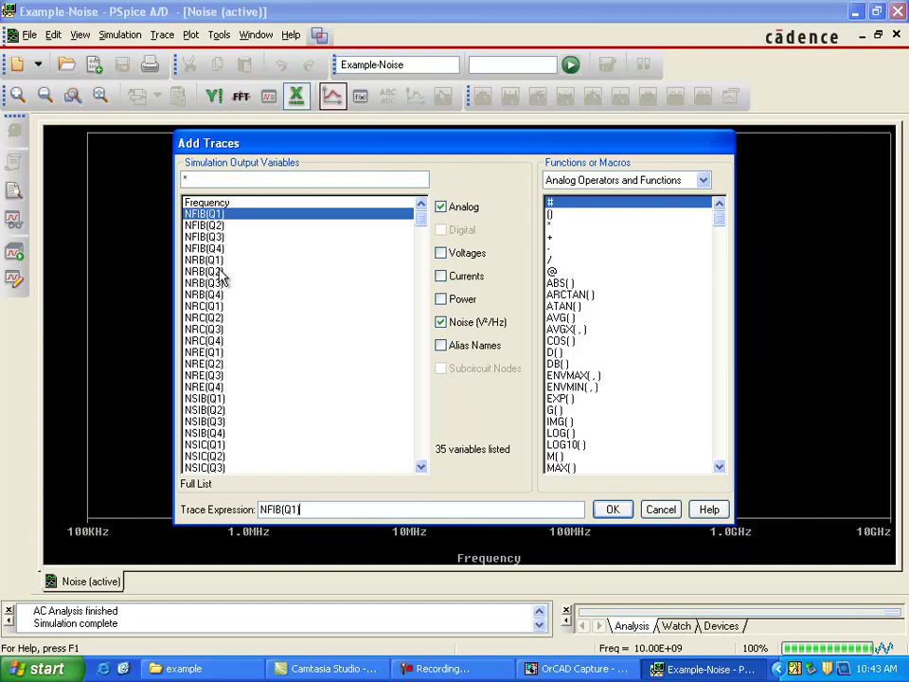
{"action": "left_click", "coordinate": [217, 263]}
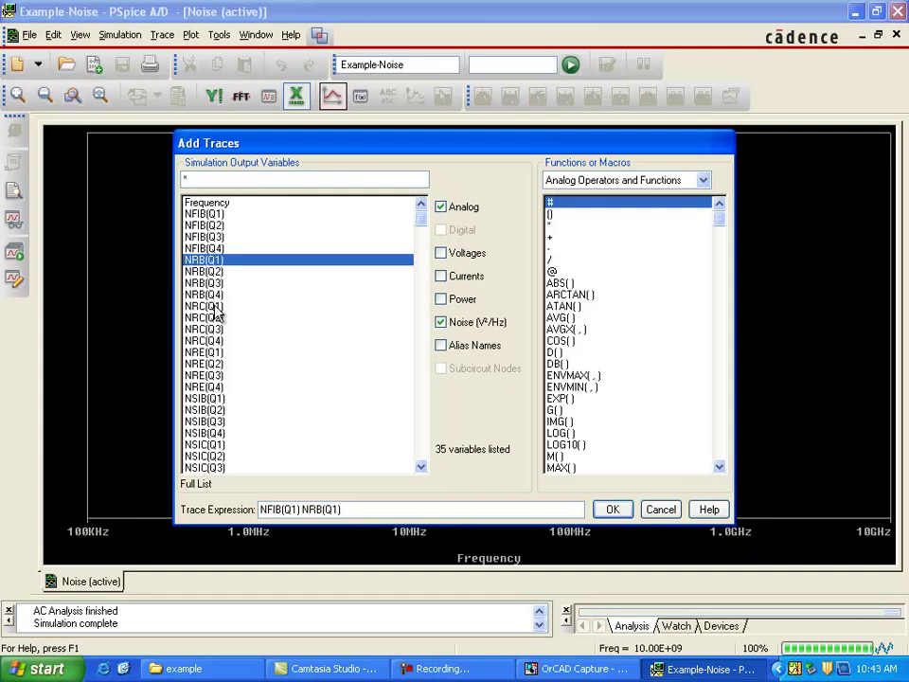
{"action": "left_click", "coordinate": [216, 307]}
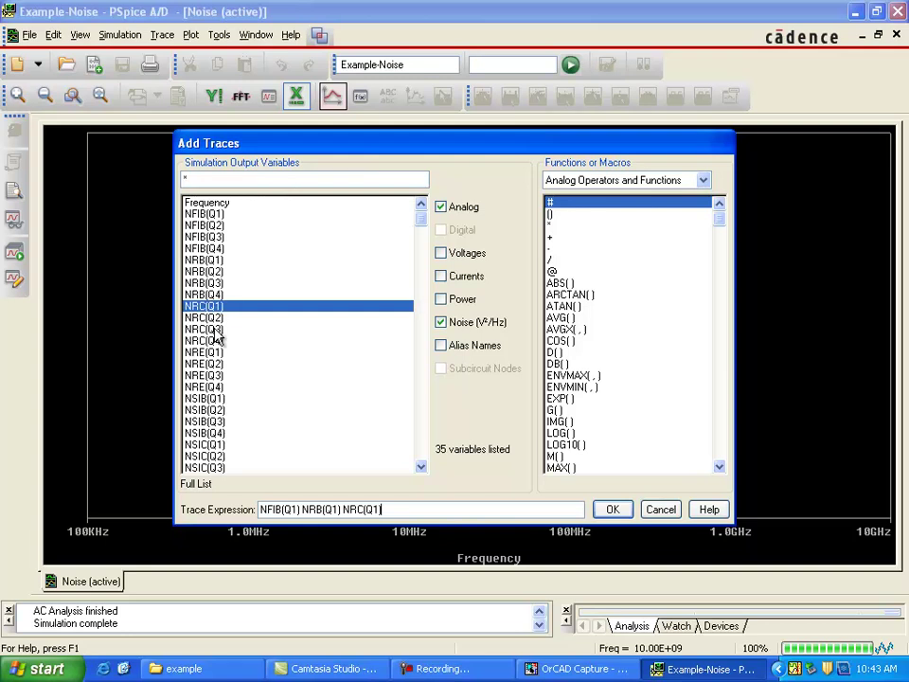
{"action": "left_click", "coordinate": [221, 357]}
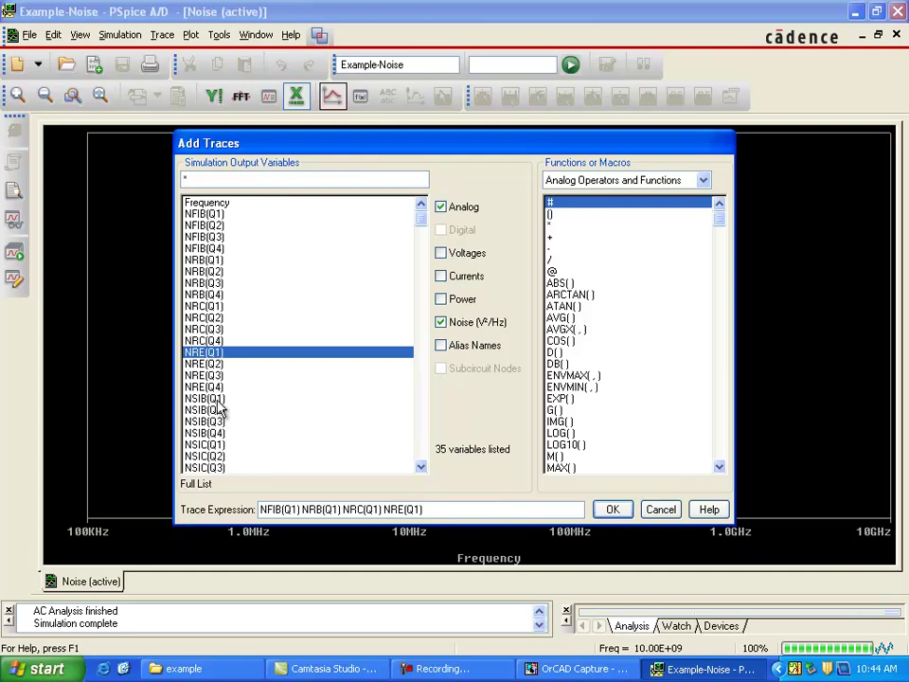
{"action": "left_click", "coordinate": [217, 400]}
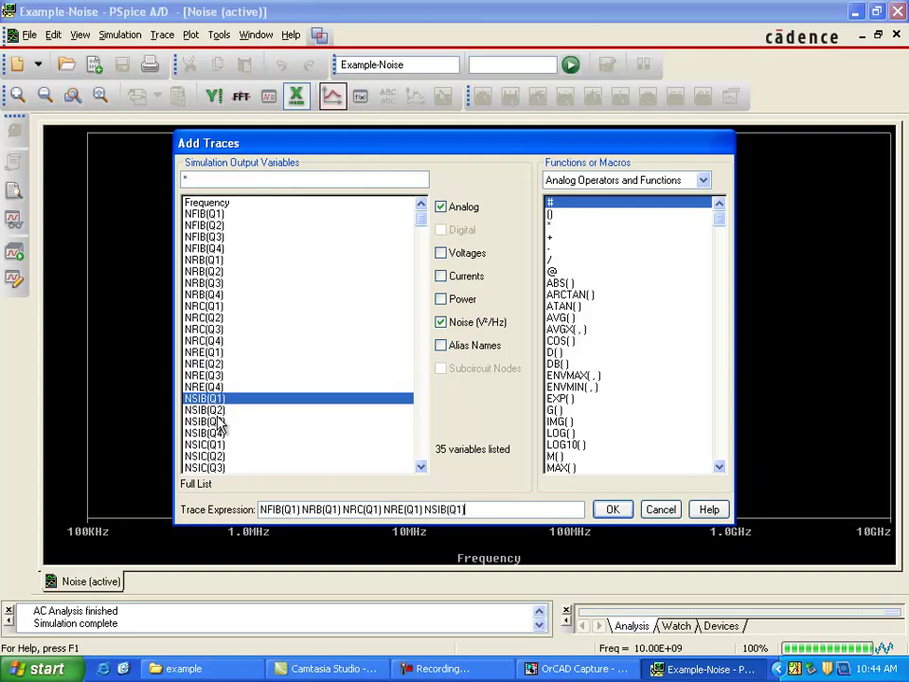
{"action": "left_click", "coordinate": [220, 444]}
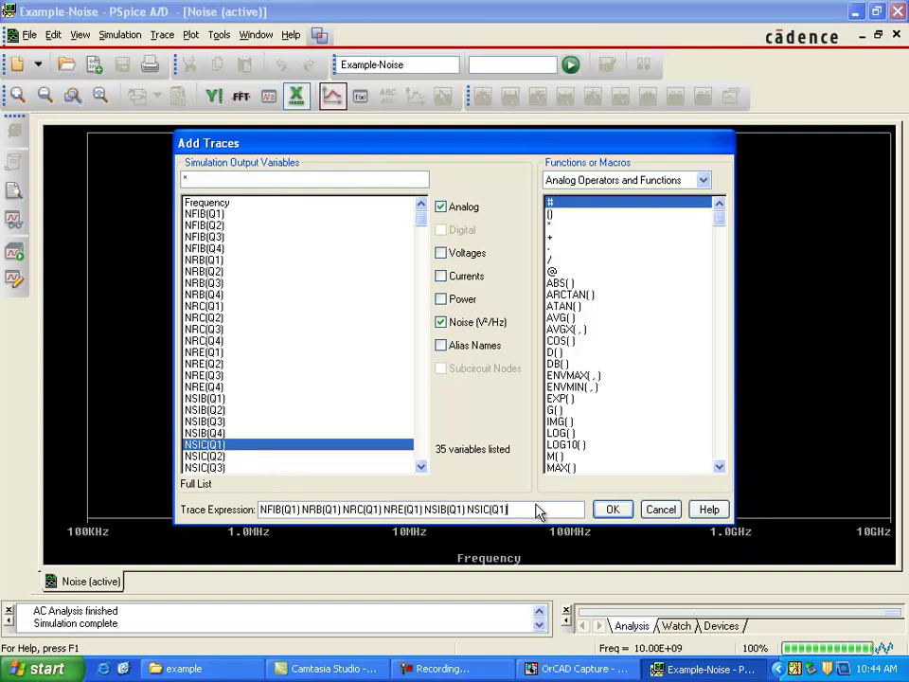
{"action": "left_click", "coordinate": [617, 512]}
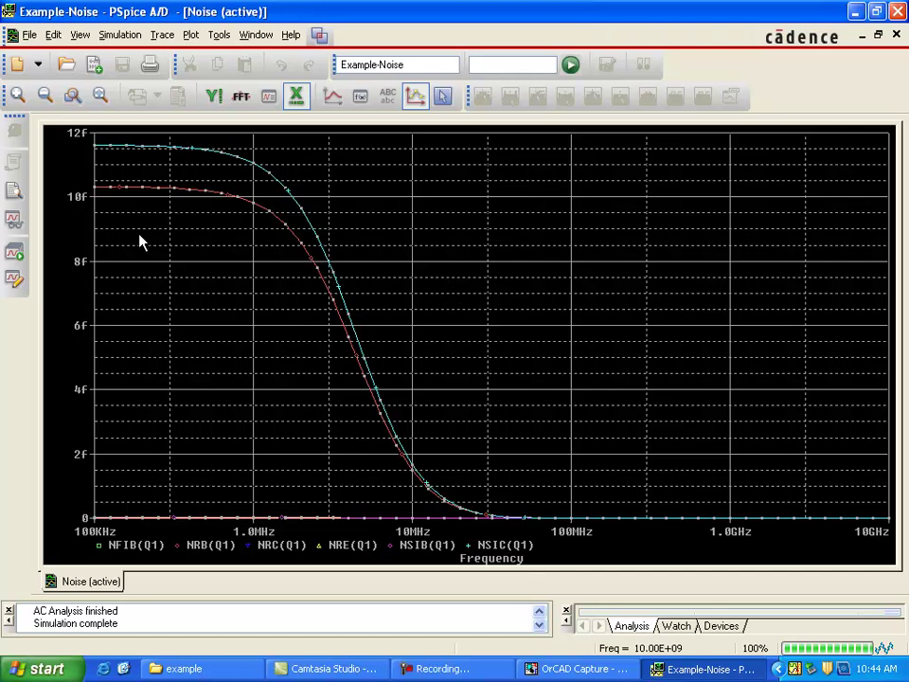
{"action": "left_click", "coordinate": [13, 192]}
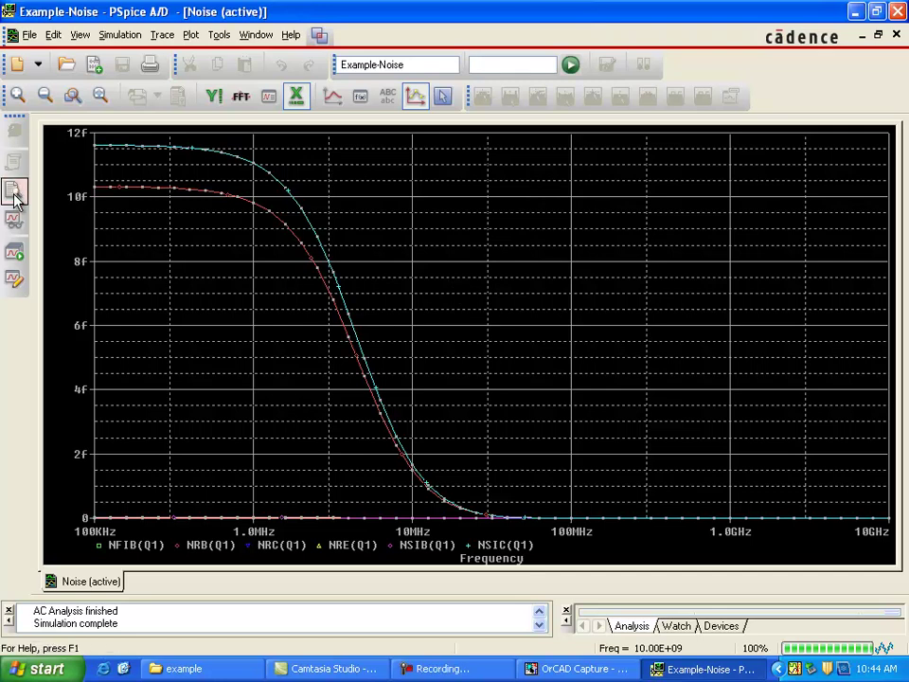
Step: Scroll Noise.out.1 down to the Q1–Q4 squared noise voltage table at 100 kHz
{"action": "scroll", "coordinate": [338, 319], "scroll_direction": "down", "scroll_amount": 6}
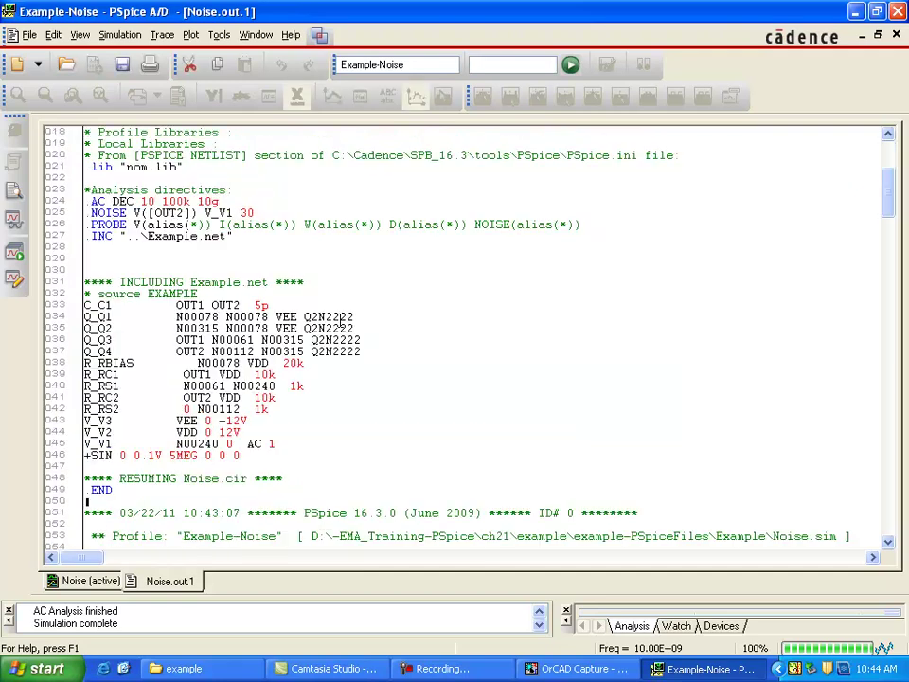
{"action": "scroll", "coordinate": [339, 318], "scroll_direction": "down", "scroll_amount": 8}
{"action": "scroll", "coordinate": [339, 319], "scroll_direction": "down", "scroll_amount": 8}
{"action": "scroll", "coordinate": [339, 322], "scroll_direction": "down", "scroll_amount": 4}
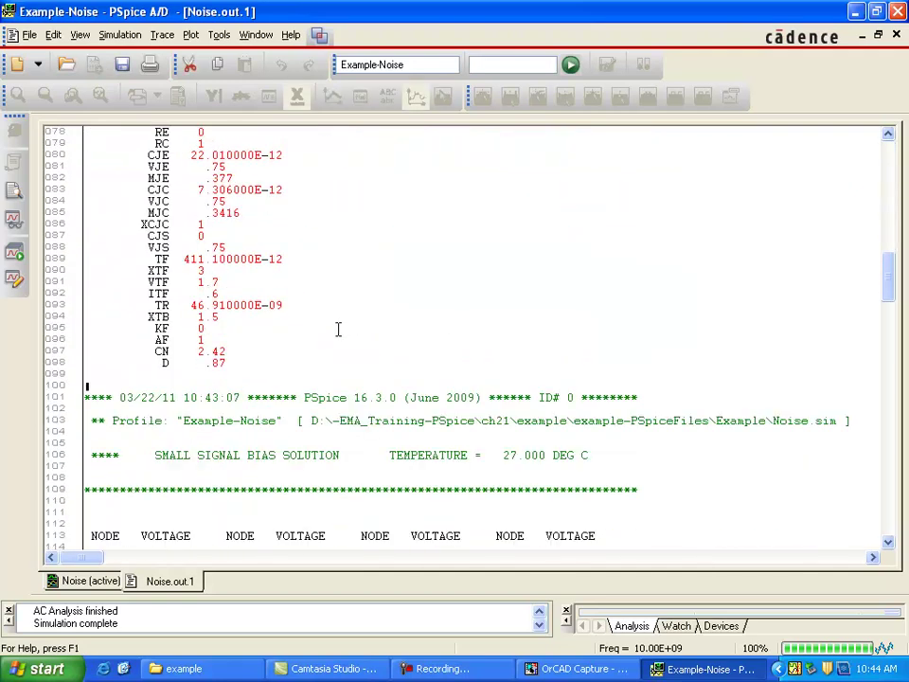
{"action": "scroll", "coordinate": [338, 326], "scroll_direction": "down", "scroll_amount": 4}
{"action": "scroll", "coordinate": [337, 356], "scroll_direction": "down", "scroll_amount": 2}
{"action": "scroll", "coordinate": [337, 357], "scroll_direction": "down", "scroll_amount": 2}
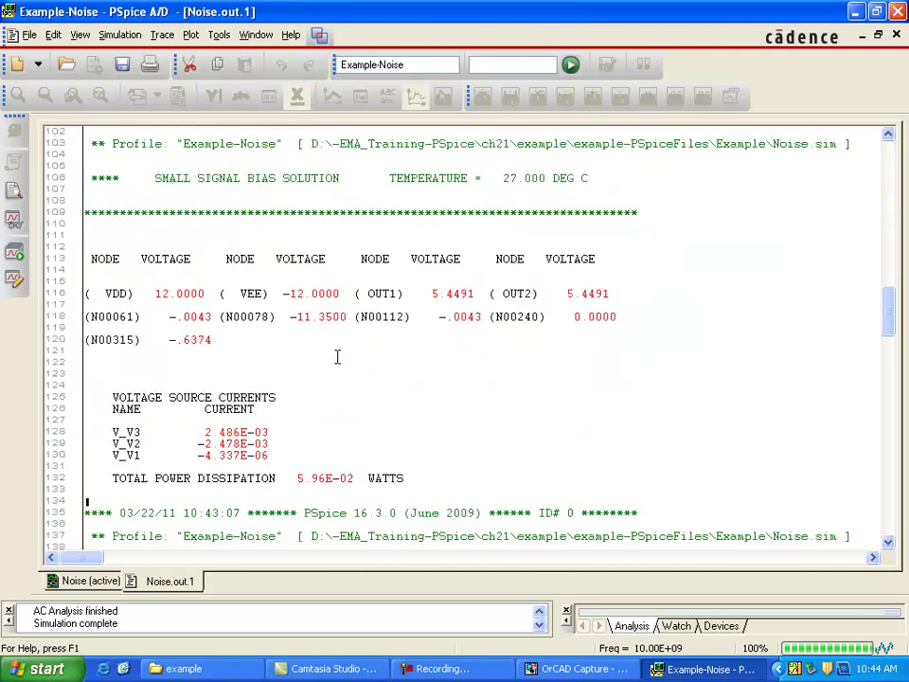
{"action": "scroll", "coordinate": [337, 357], "scroll_direction": "down", "scroll_amount": 6}
{"action": "scroll", "coordinate": [337, 357], "scroll_direction": "down", "scroll_amount": 4}
{"action": "scroll", "coordinate": [327, 351], "scroll_direction": "down", "scroll_amount": 2}
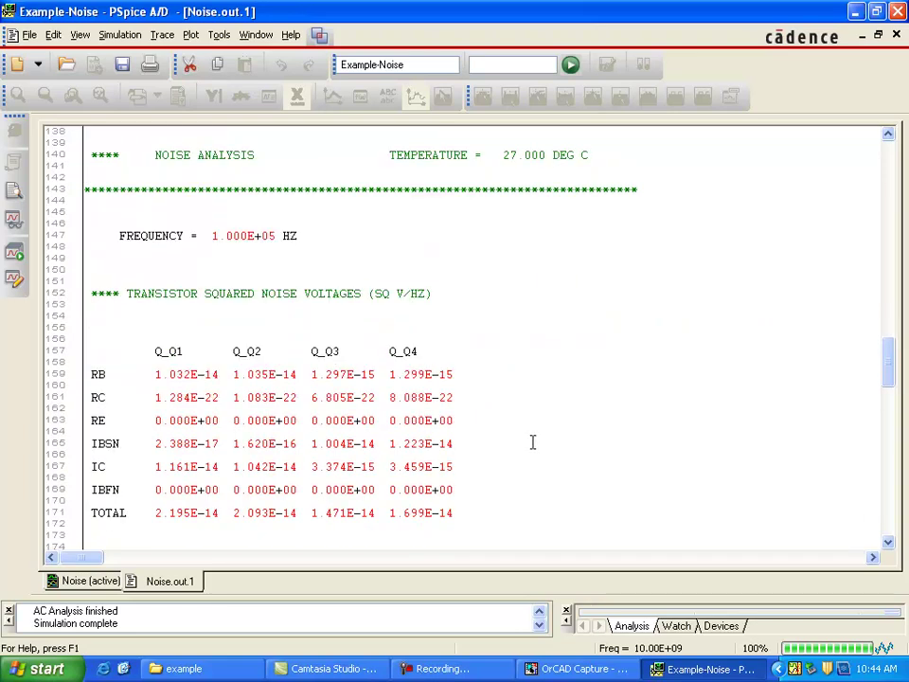
{"action": "scroll", "coordinate": [532, 442], "scroll_direction": "down", "scroll_amount": 1}
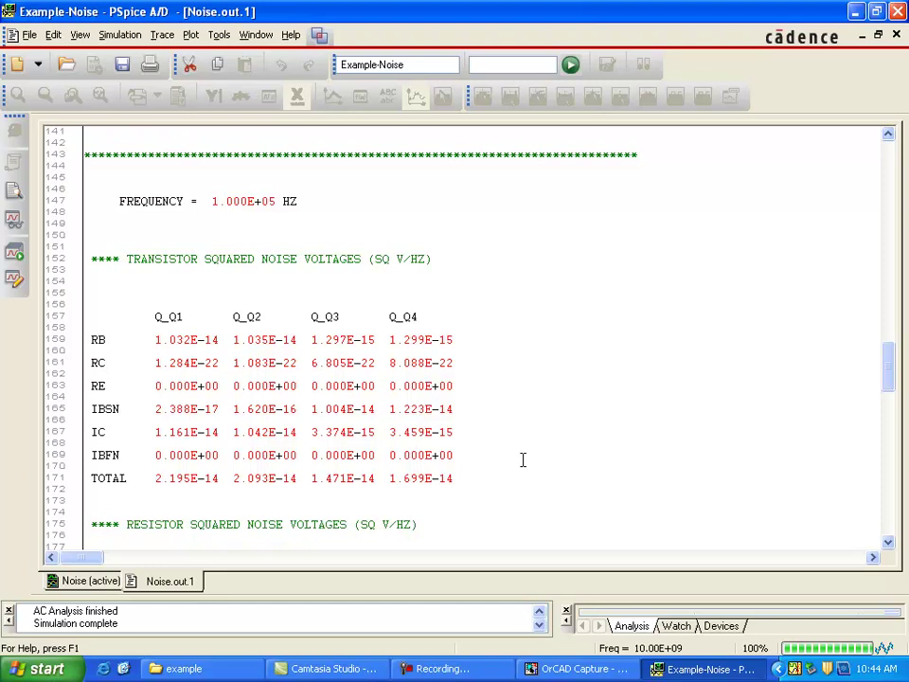